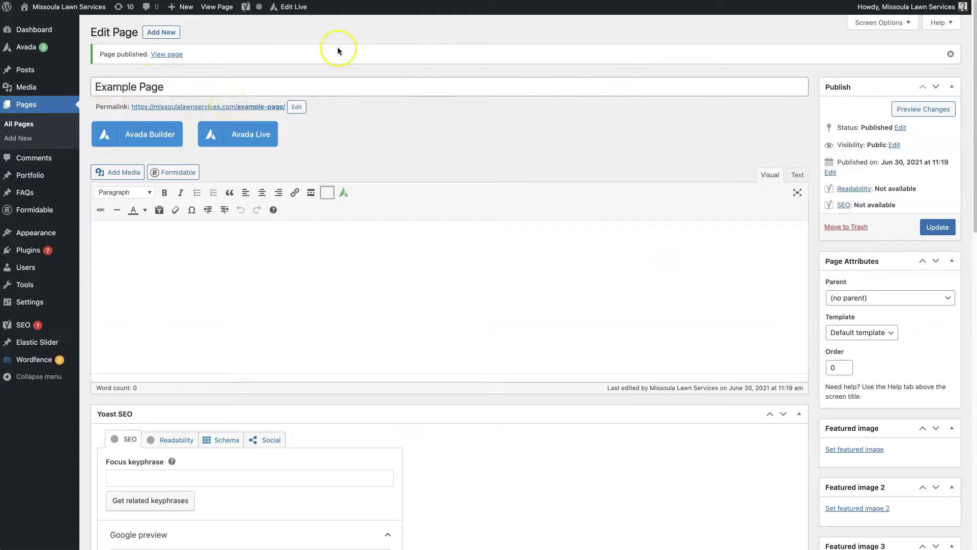
# Publish the empty page titled 'Example Page' and remain on its edit screen.
pyautogui.click(276, 13)
# Start Avada Builder, add a 1/1 full-width container, and search elements for 'to'.
pyautogui.click(154, 137)
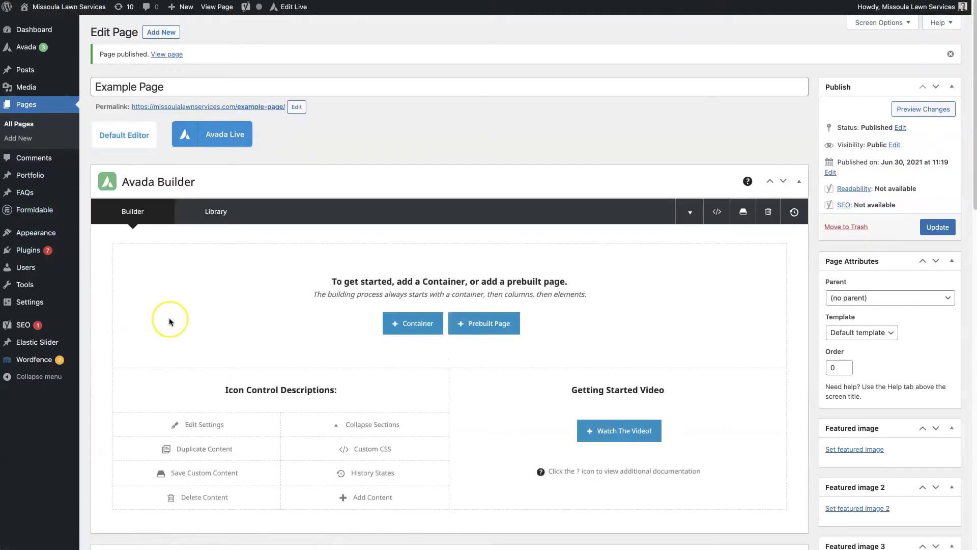
pyautogui.click(404, 324)
pyautogui.click(365, 144)
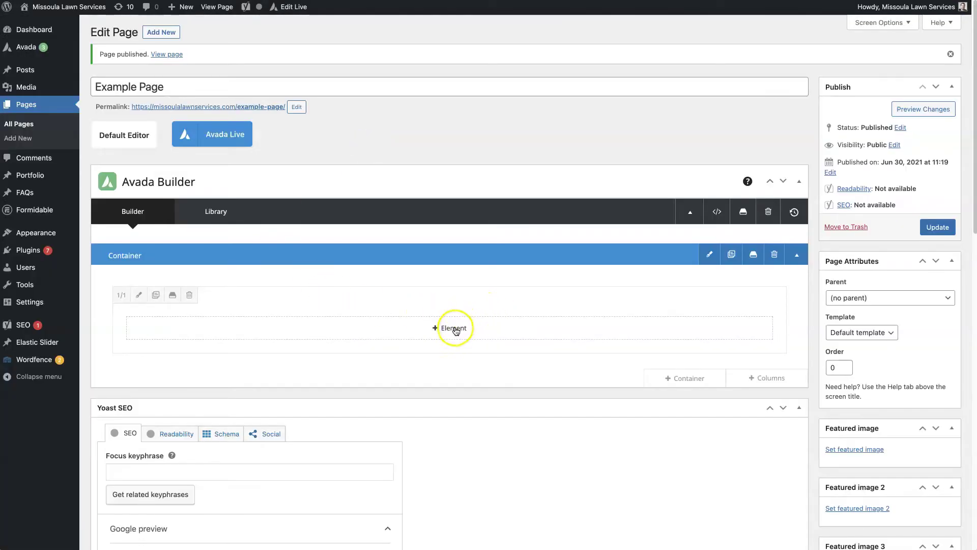
pyautogui.click(448, 334)
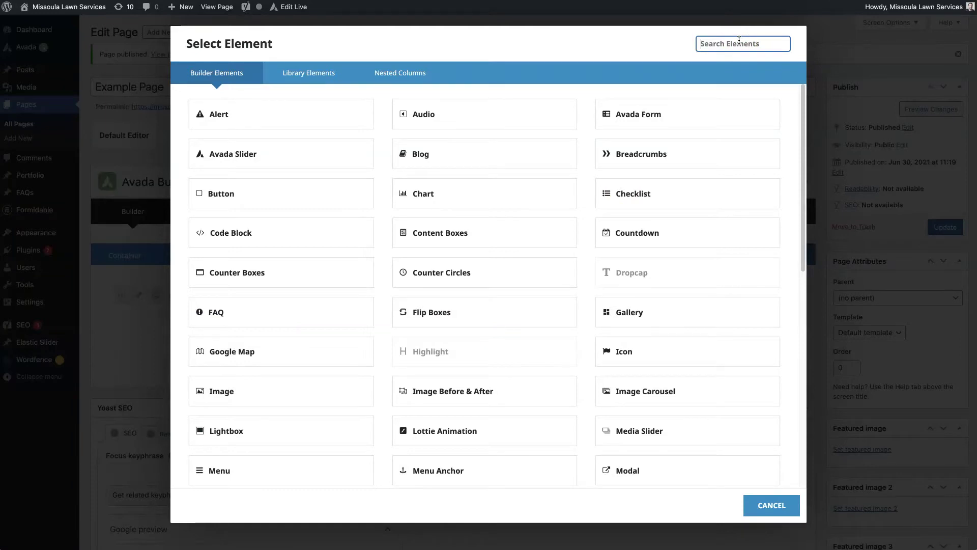
pyautogui.write('to')
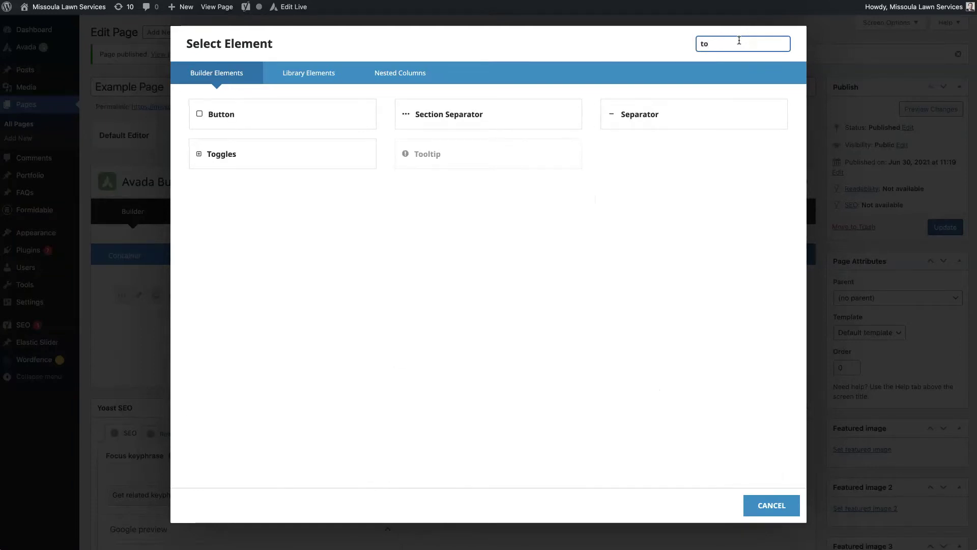
# Insert a Toggles element into the full-width column.
pyautogui.click(307, 157)
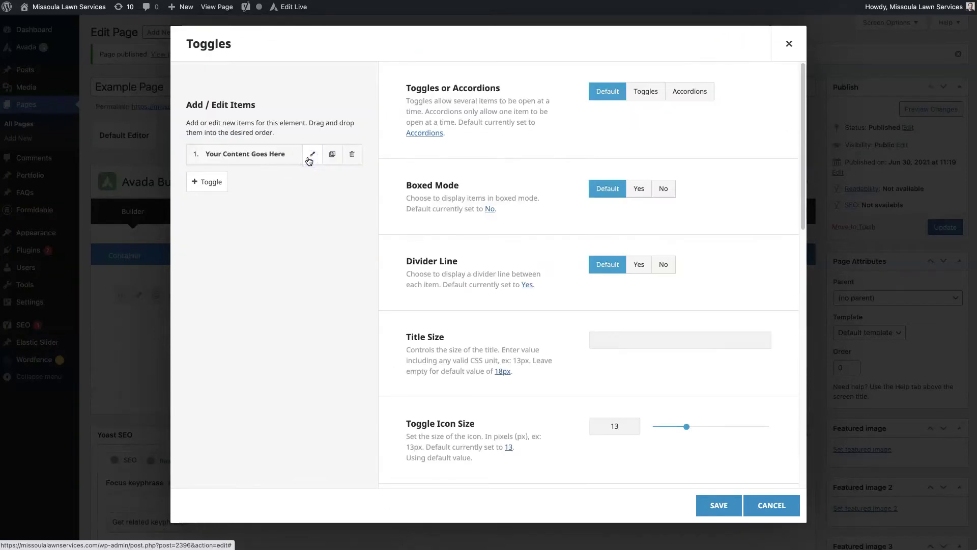
pyautogui.moveTo(403, 88); pyautogui.dragTo(500, 84)
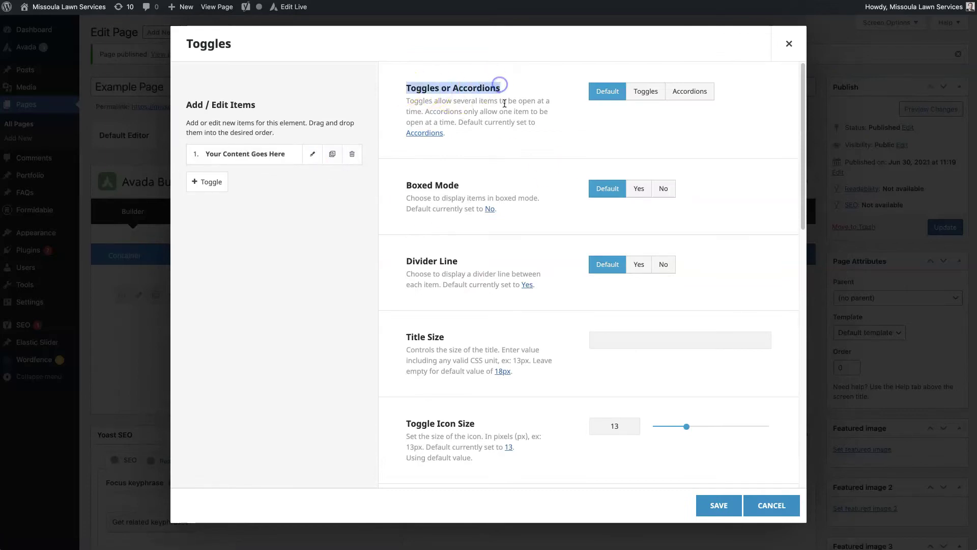
pyautogui.click(504, 103)
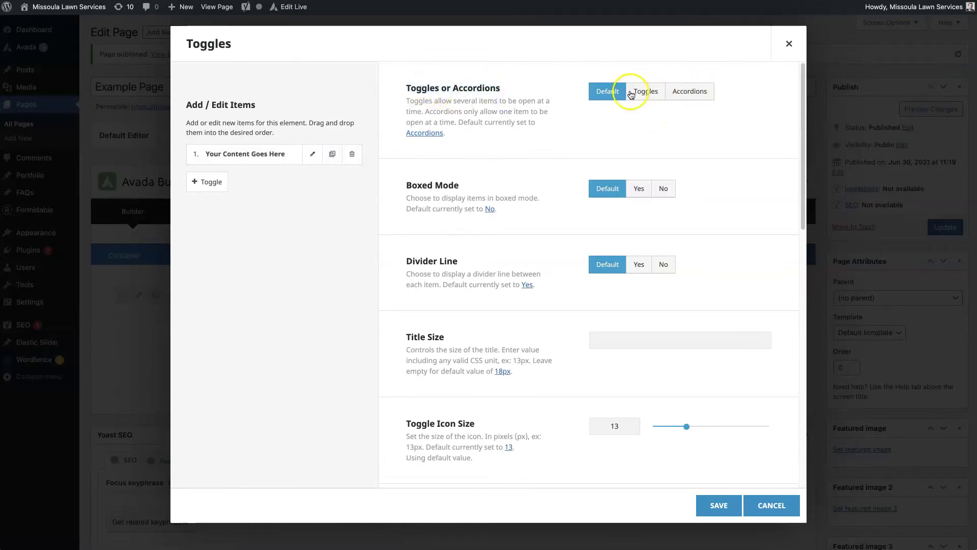
# Set the first toggle's title to 'Lorem ipsum dolor sit amet' using copied generator text.
pyautogui.click(302, 160)
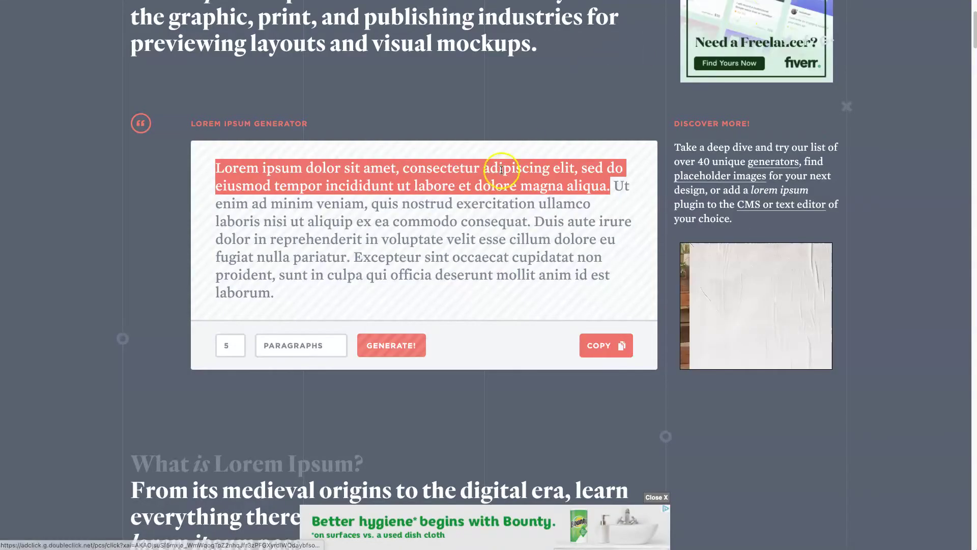
pyautogui.rightClick(504, 172)
pyautogui.click(526, 192)
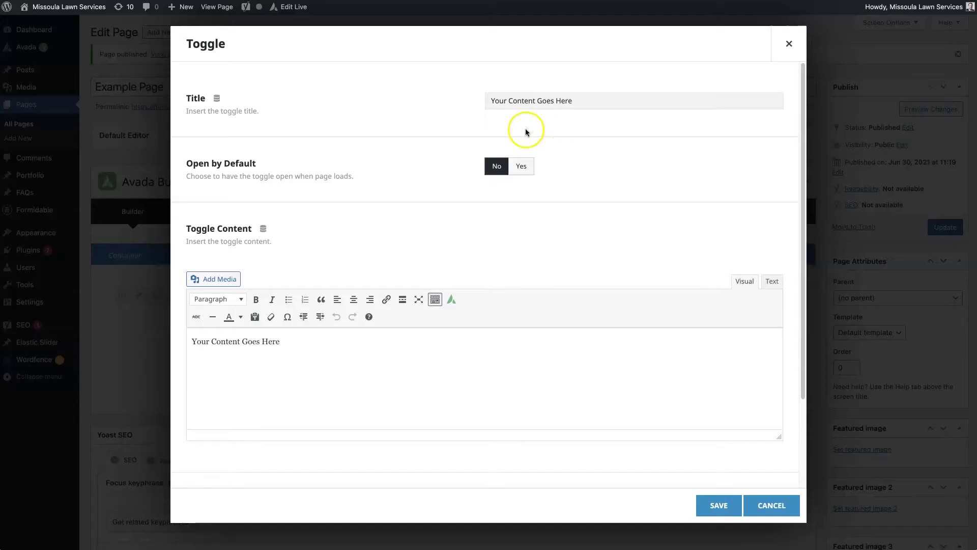
pyautogui.click(567, 101)
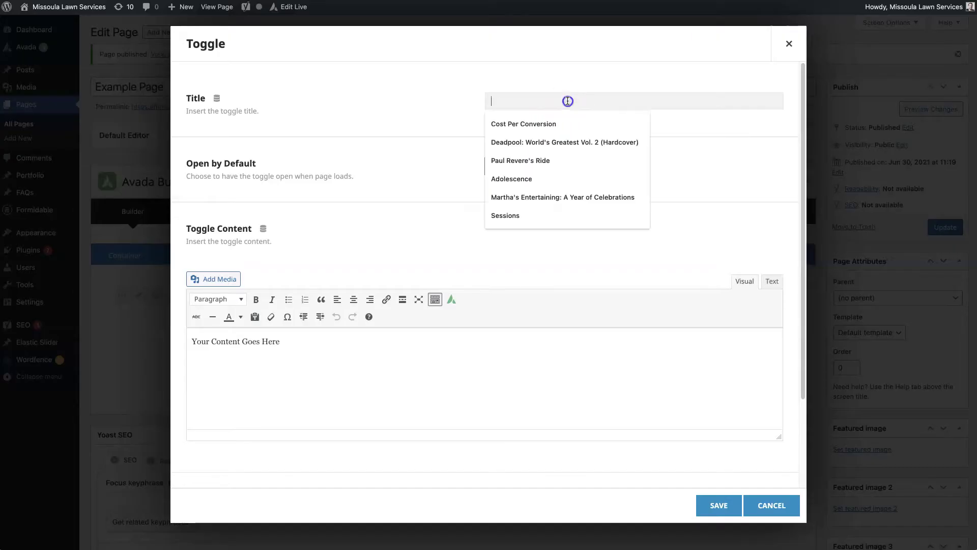
pyautogui.write('Lorem ipsum dolor sit amet, consectetur adipiscing elit, sed do eiusmod tempor incididunt ut labore et dolore magna aliqua.')
pyautogui.click(589, 128)
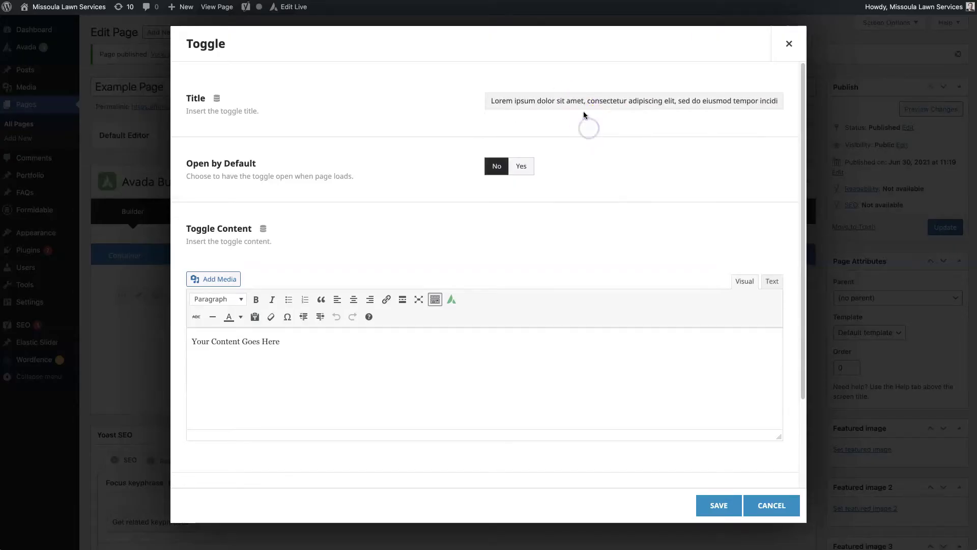
pyautogui.moveTo(582, 100); pyautogui.dragTo(587, 120)
pyautogui.press('BackSpace')
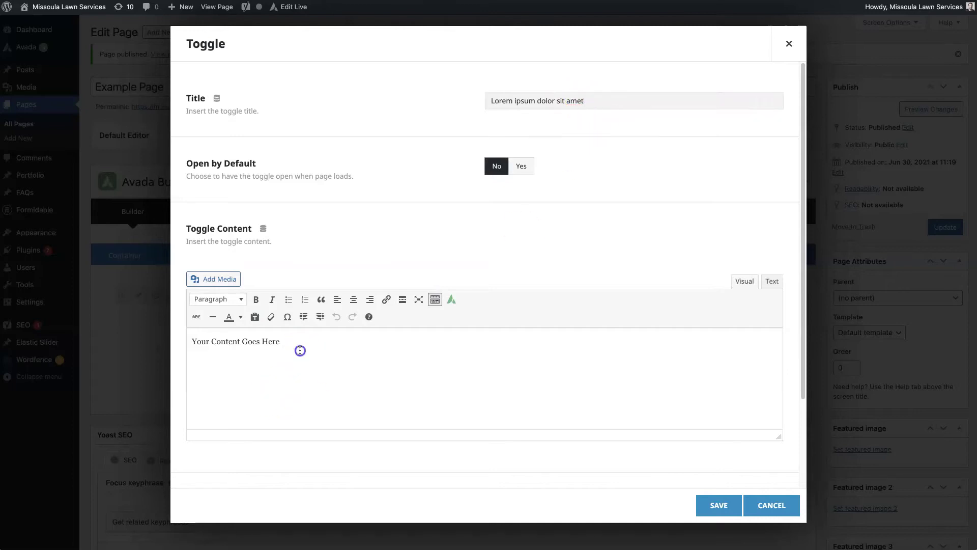
# Replace the first toggle's content with a full copied lorem ipsum paragraph.
pyautogui.click(300, 351)
pyautogui.hotkey('ctrl', 'a')
pyautogui.write('Lorem ipsum dolor sit amet, consectetur adipiscing elit, sed do eiusmod tempor incididunt ut labore et dolore magna aliqua.')
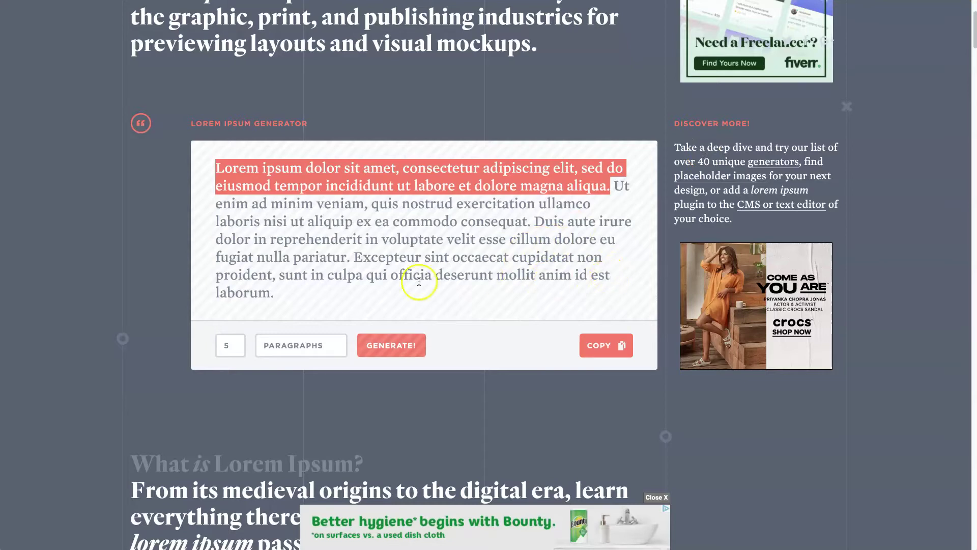
pyautogui.click(295, 294)
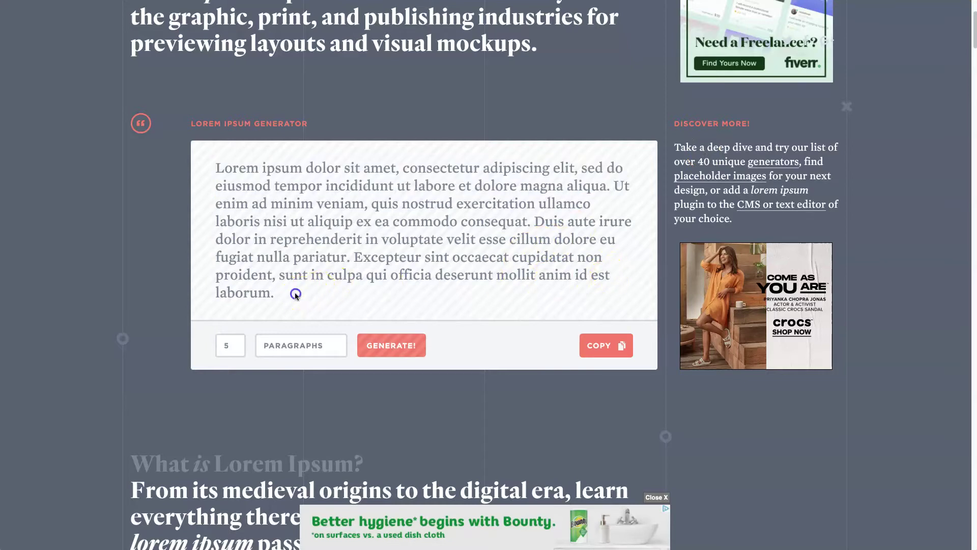
pyautogui.moveTo(295, 295); pyautogui.dragTo(216, 175)
pyautogui.rightClick(269, 180)
pyautogui.click(283, 205)
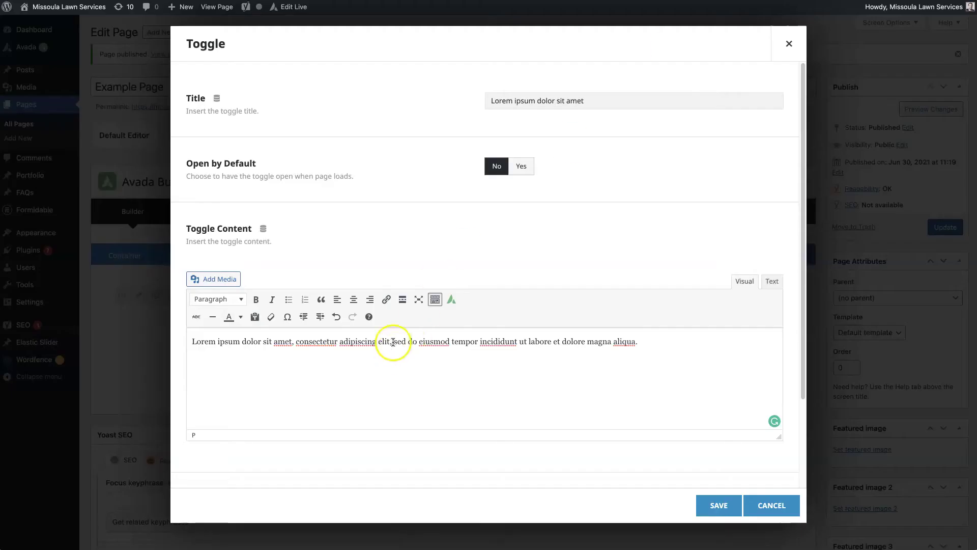
pyautogui.tripleClick(395, 341)
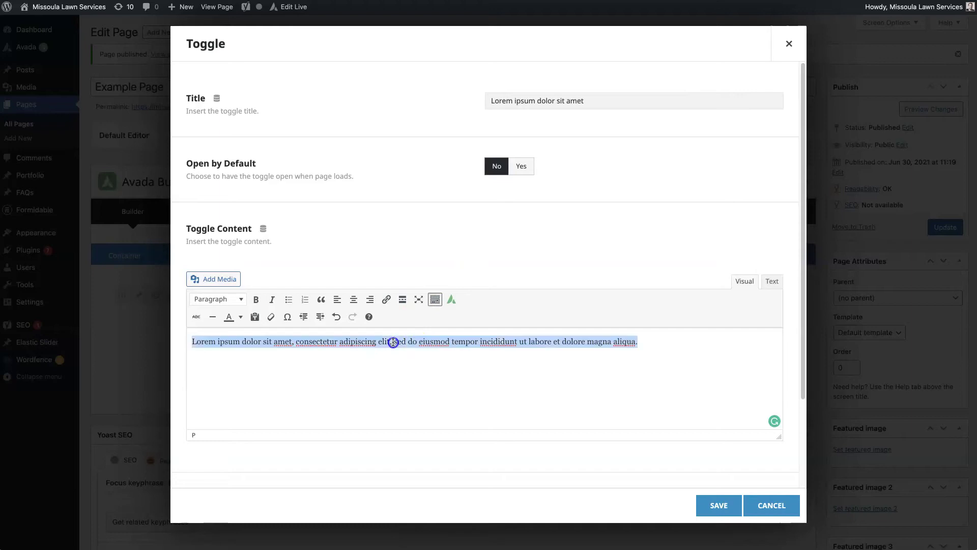
pyautogui.hotkey('ctrl', 'v')
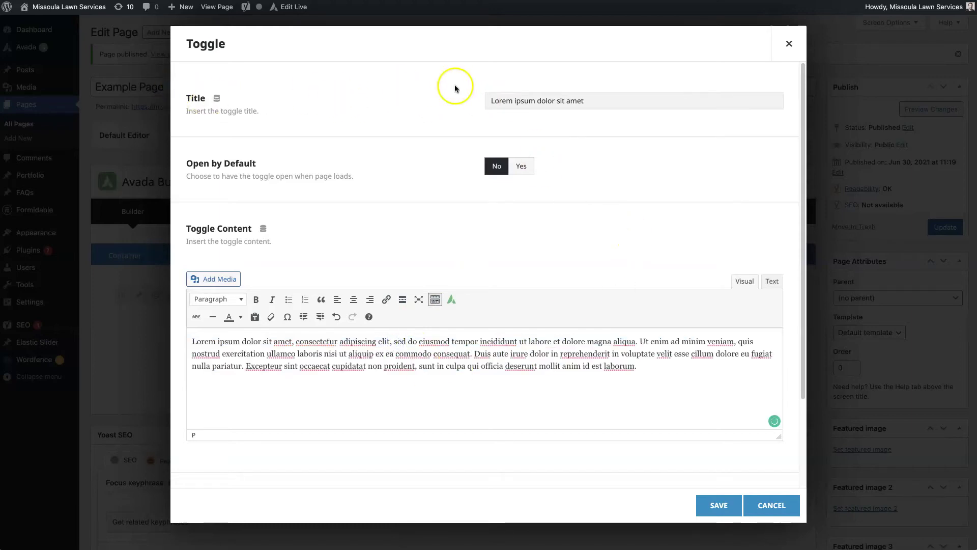
pyautogui.moveTo(679, 370); pyautogui.dragTo(168, 331)
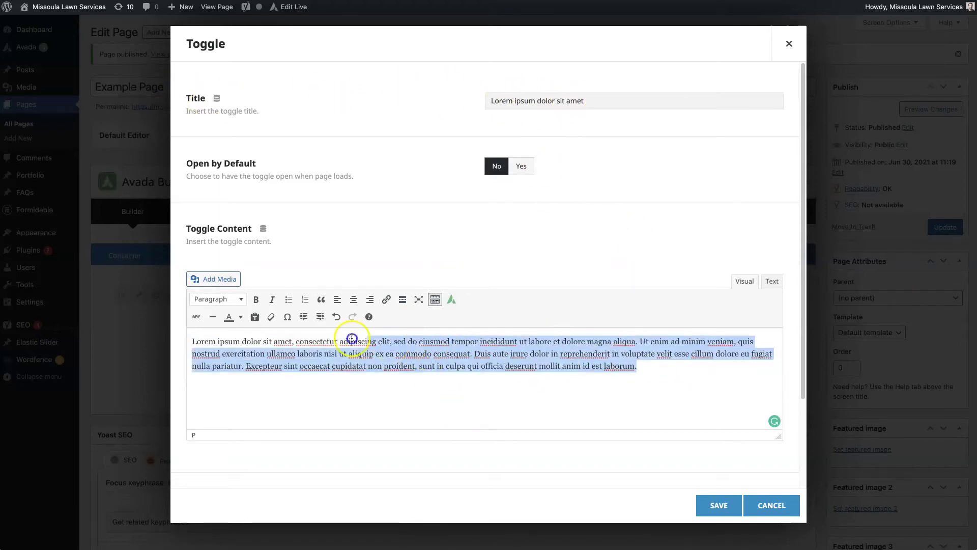
# Save the first toggle item and clone it into several identical Lorem ipsum items.
pyautogui.click(708, 394)
pyautogui.click(714, 502)
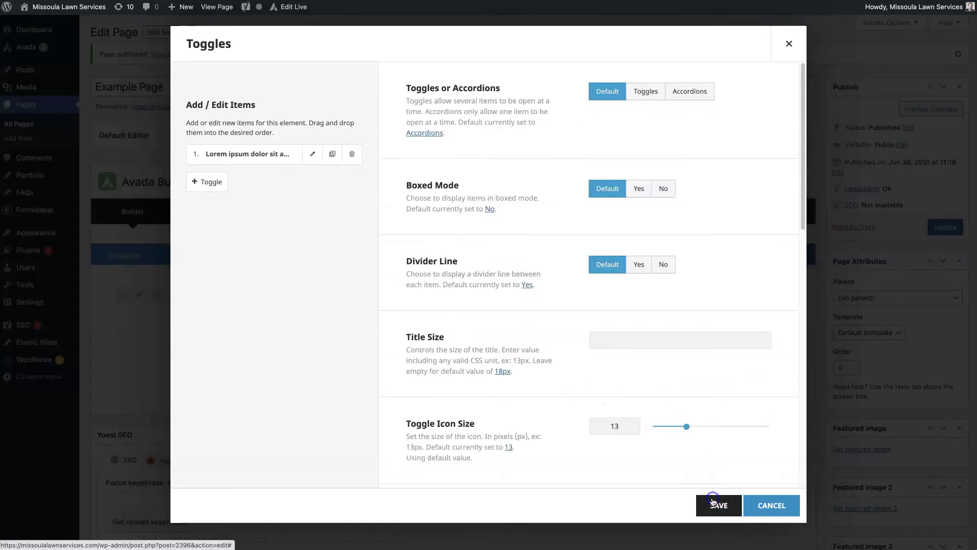
pyautogui.click(332, 154)
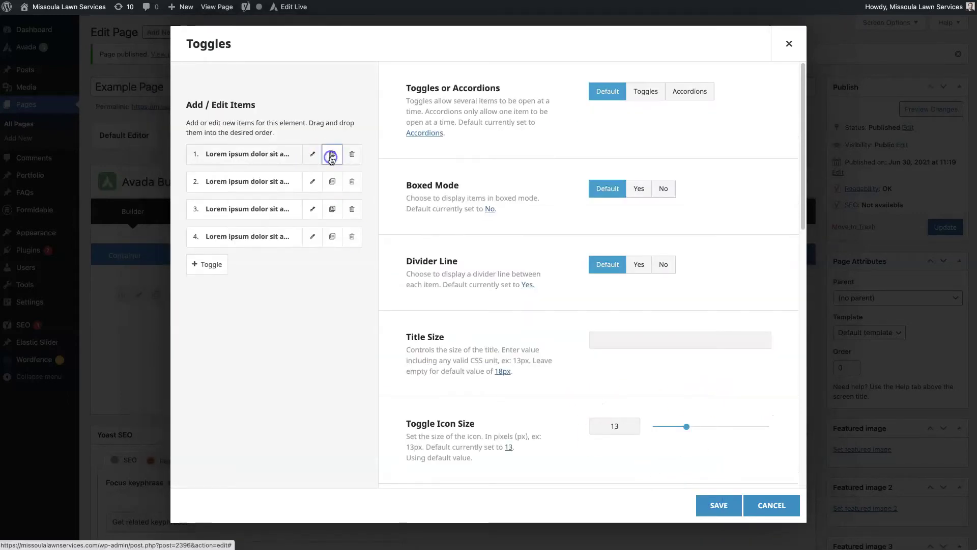
pyautogui.click(332, 154)
pyautogui.click(336, 314)
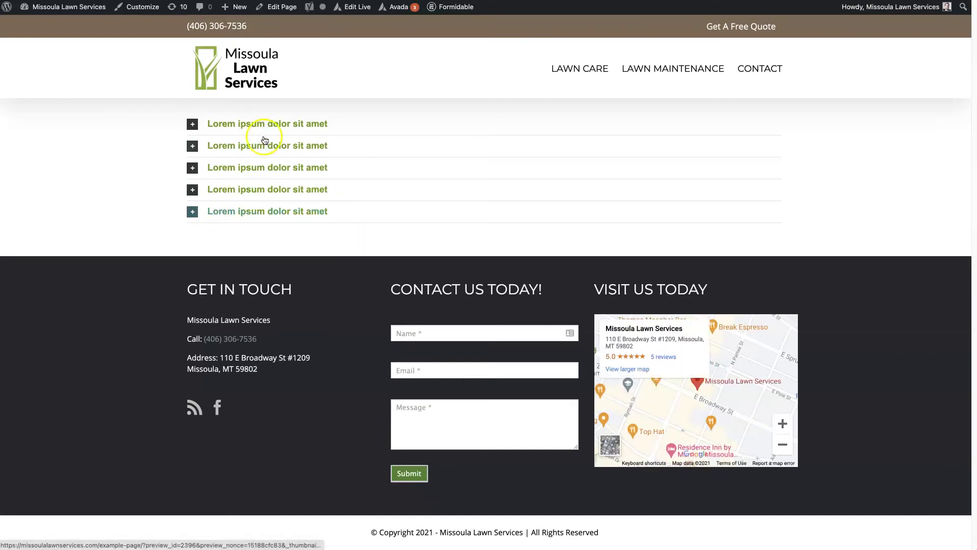
pyautogui.click(194, 125)
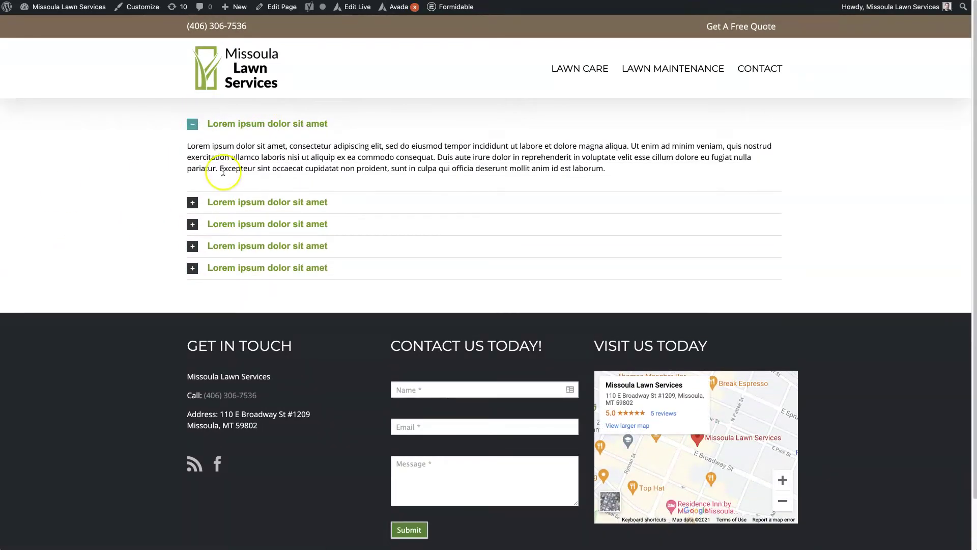
pyautogui.moveTo(188, 147); pyautogui.dragTo(572, 172)
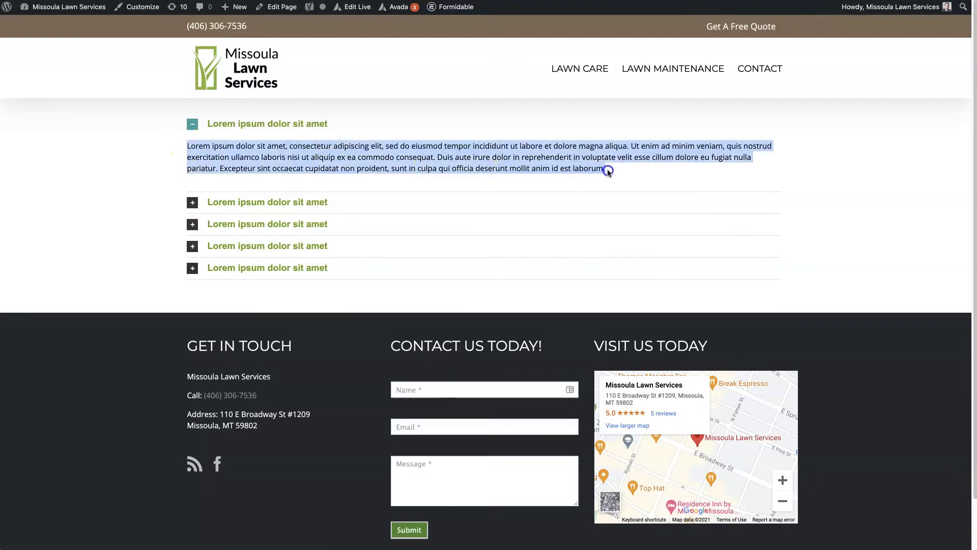
pyautogui.click(193, 202)
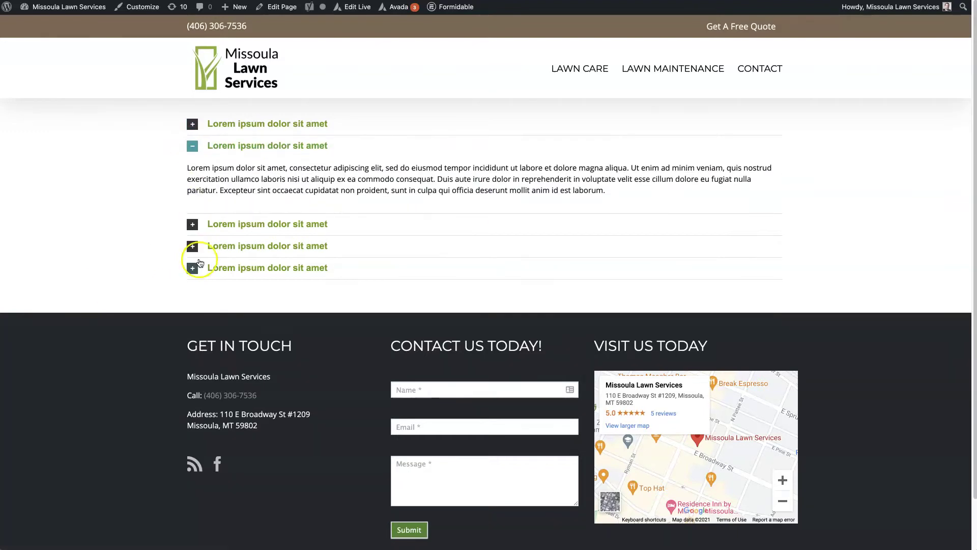
pyautogui.click(241, 245)
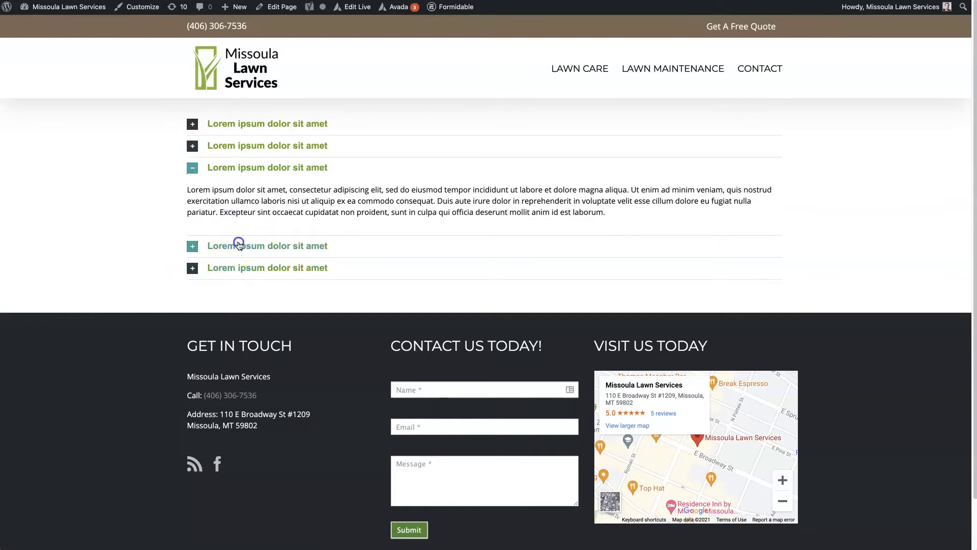
pyautogui.click(218, 267)
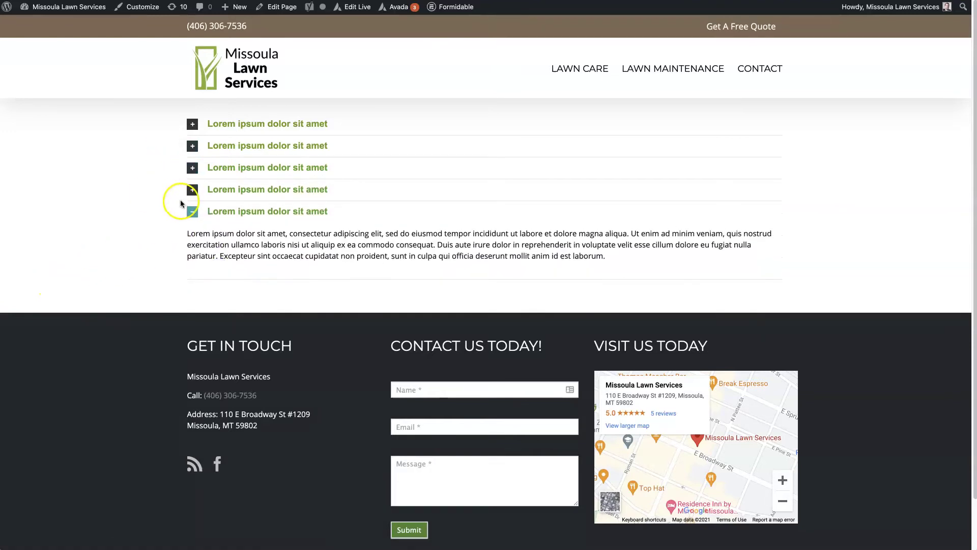
pyautogui.click(196, 122)
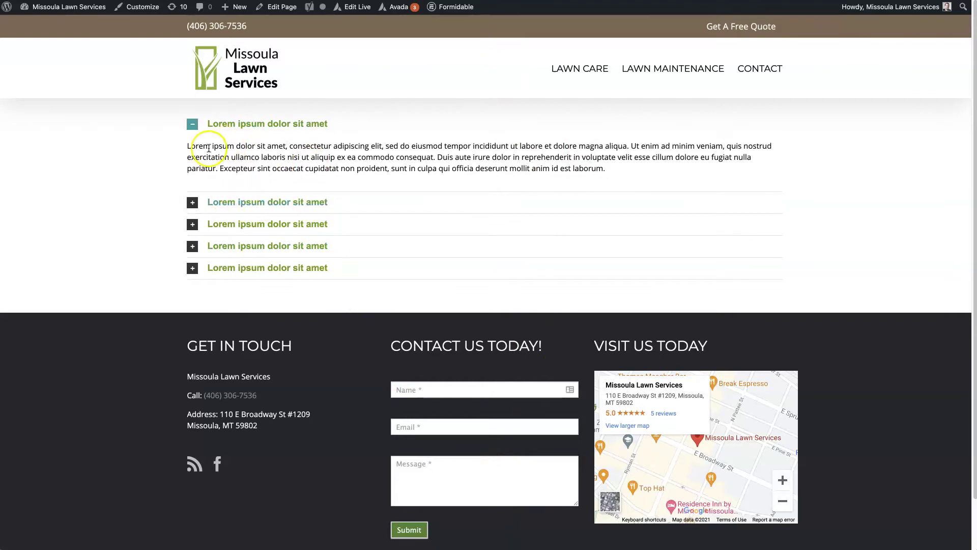
pyautogui.moveTo(212, 146); pyautogui.dragTo(727, 192)
pyautogui.click(280, 199)
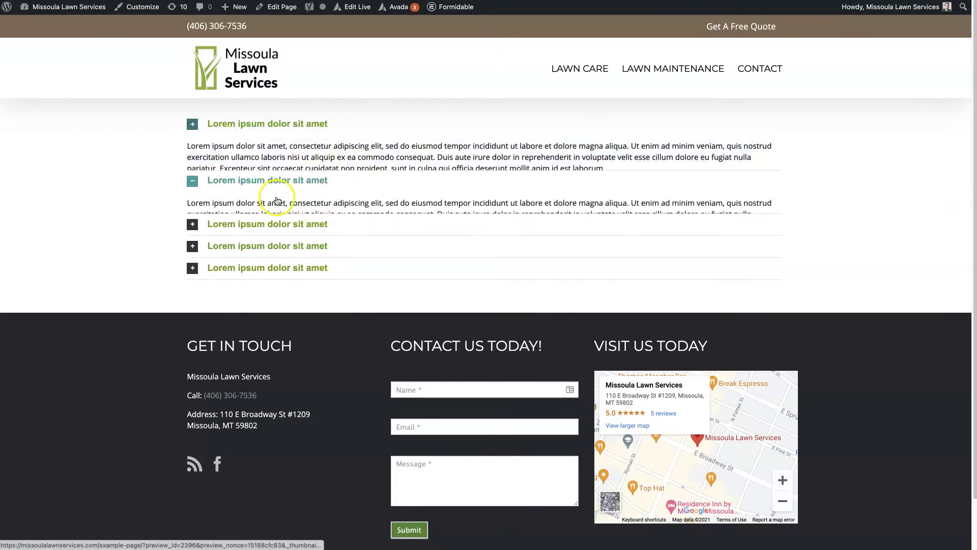
pyautogui.click(279, 243)
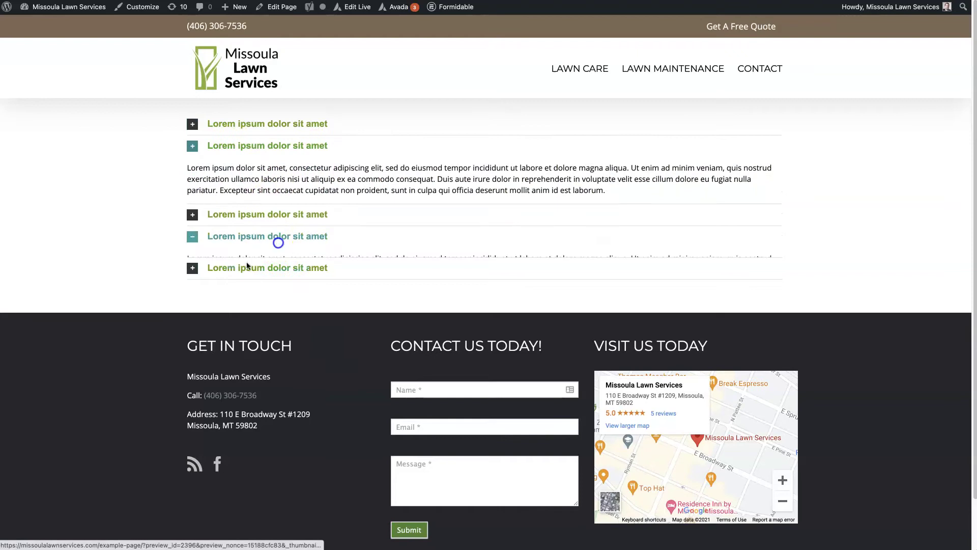
pyautogui.click(191, 124)
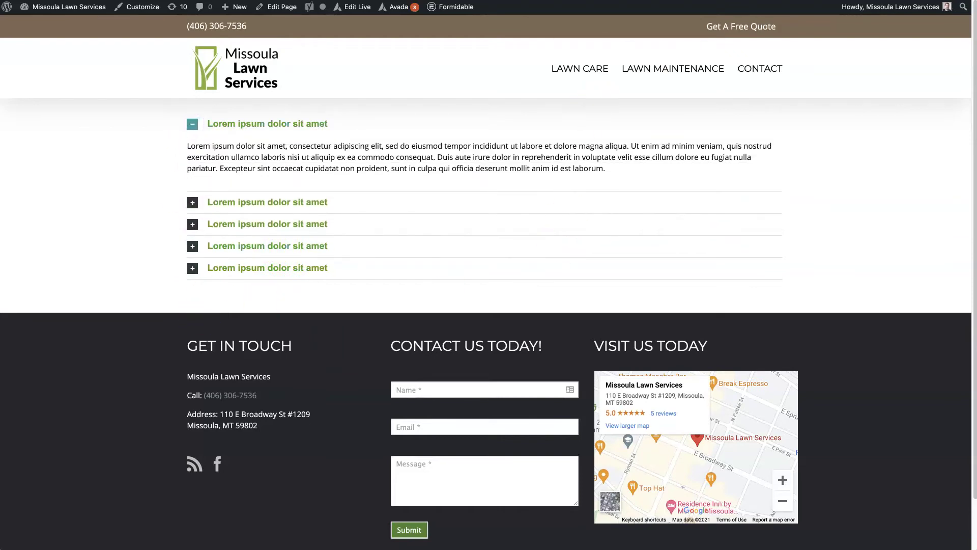
# Set the Toggles element's Toggle Hover Accent Color to red and save.
pyautogui.hotkey('ctrl', 'w')
pyautogui.click(424, 361)
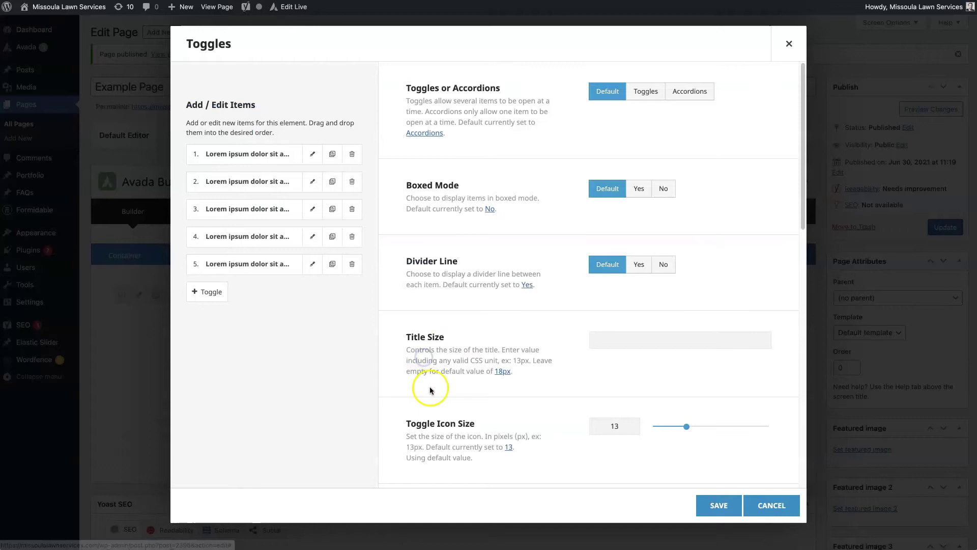
pyautogui.click(762, 498)
pyautogui.click(424, 362)
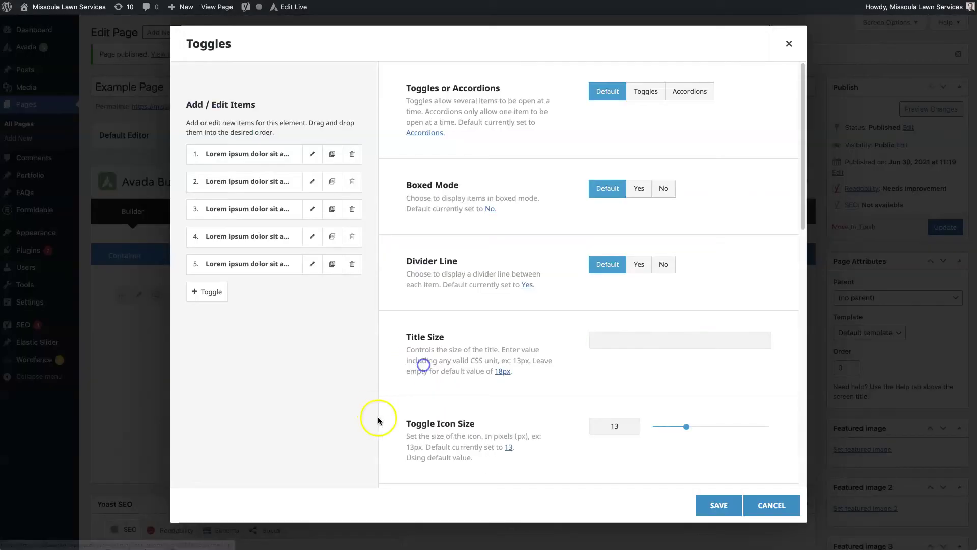
pyautogui.scroll(-5, 509, 244)
pyautogui.scroll(-7, 519, 229)
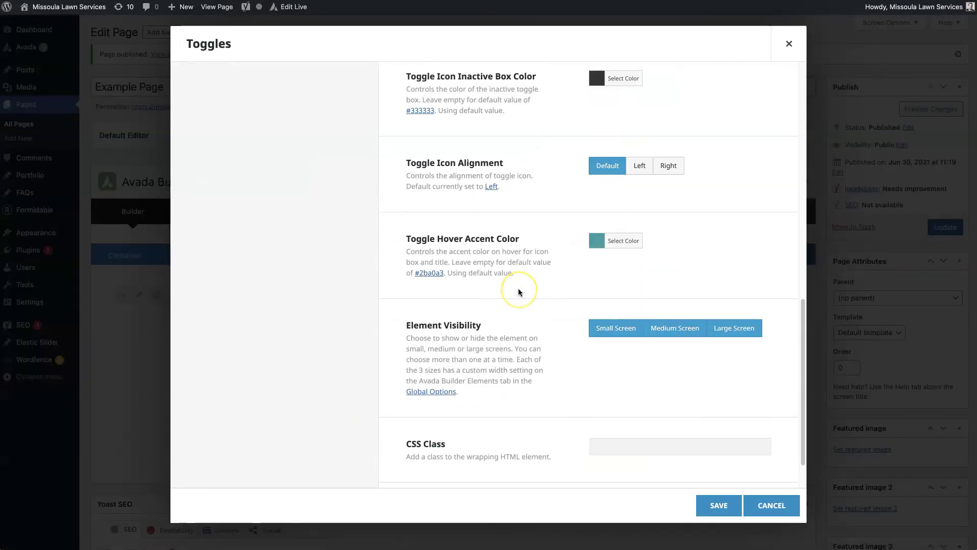
pyautogui.moveTo(405, 232); pyautogui.dragTo(515, 238)
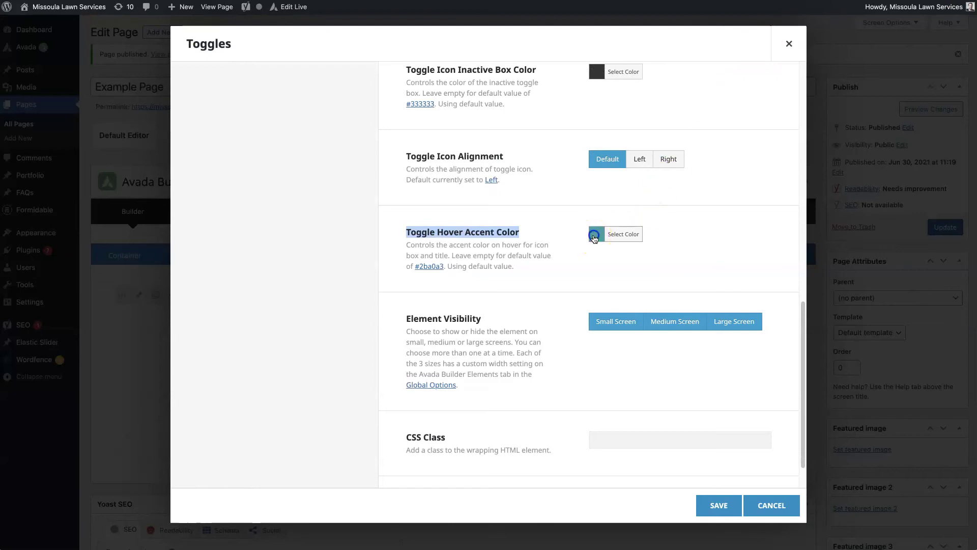
pyautogui.click(596, 234)
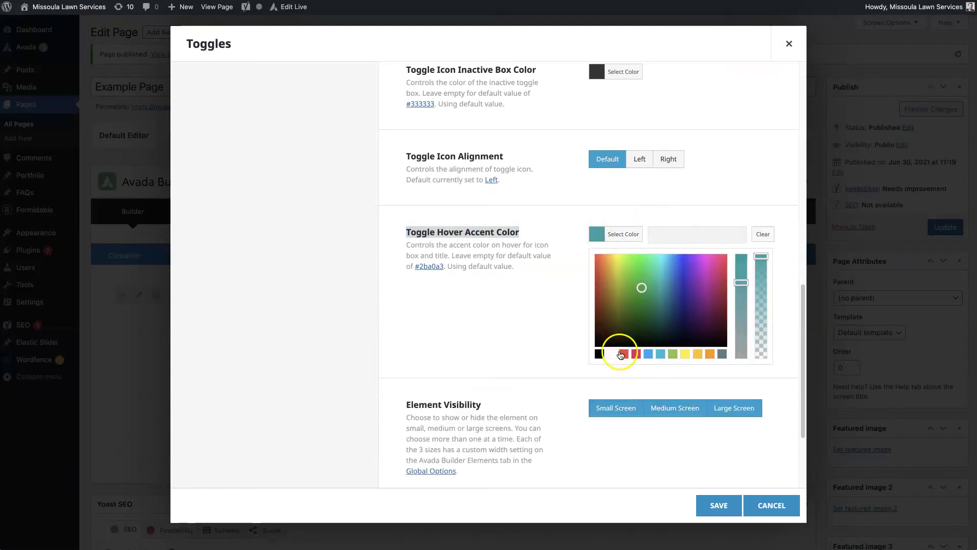
pyautogui.click(621, 354)
pyautogui.click(719, 505)
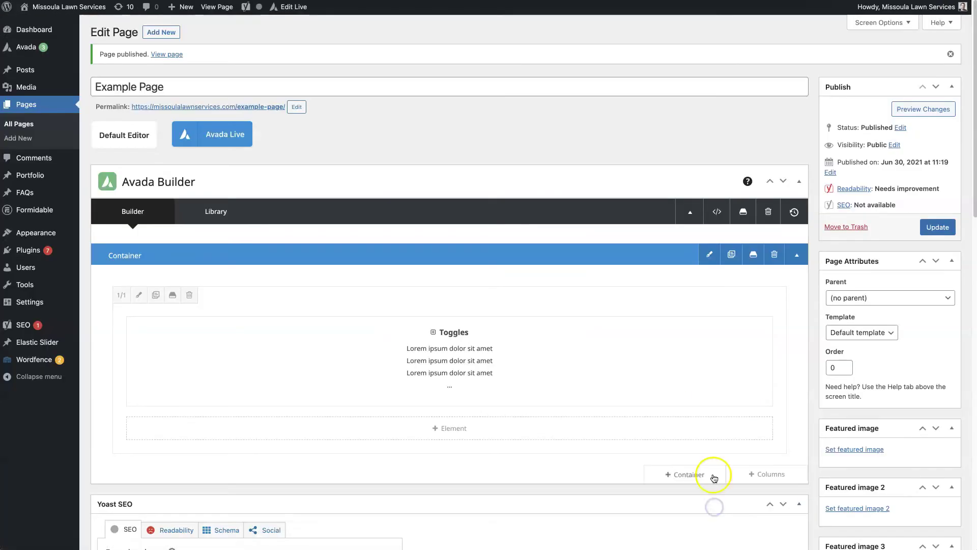
# Review the Toggles element settings, save them again, and preview the page.
pyautogui.click(422, 362)
pyautogui.scroll(-4, 498, 280)
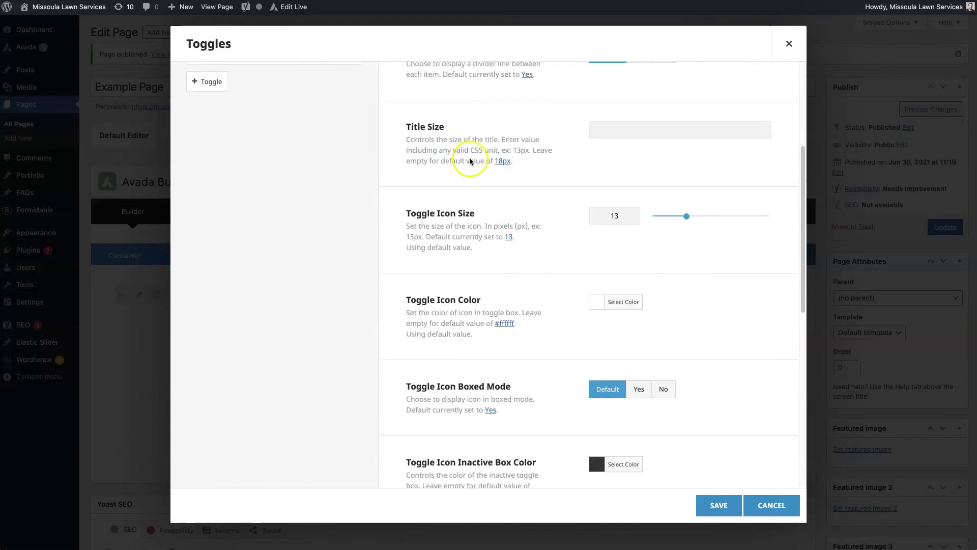
pyautogui.scroll(-1, 530, 257)
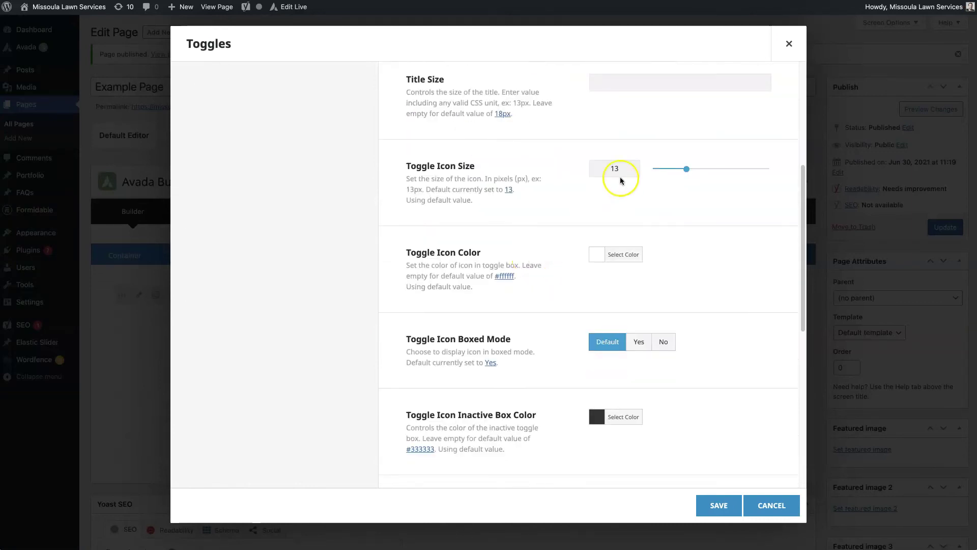
pyautogui.scroll(-3, 524, 240)
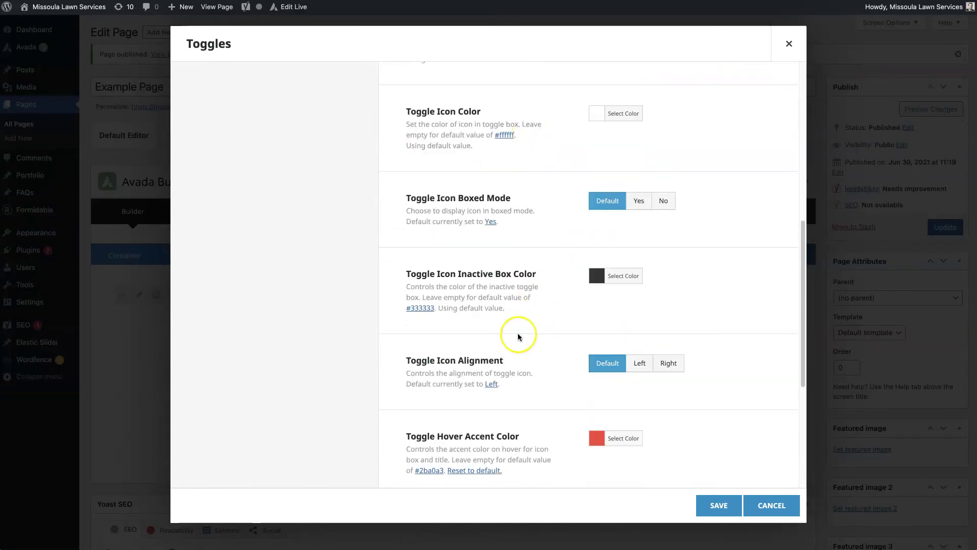
pyautogui.scroll(-3, 516, 336)
pyautogui.scroll(10, 515, 337)
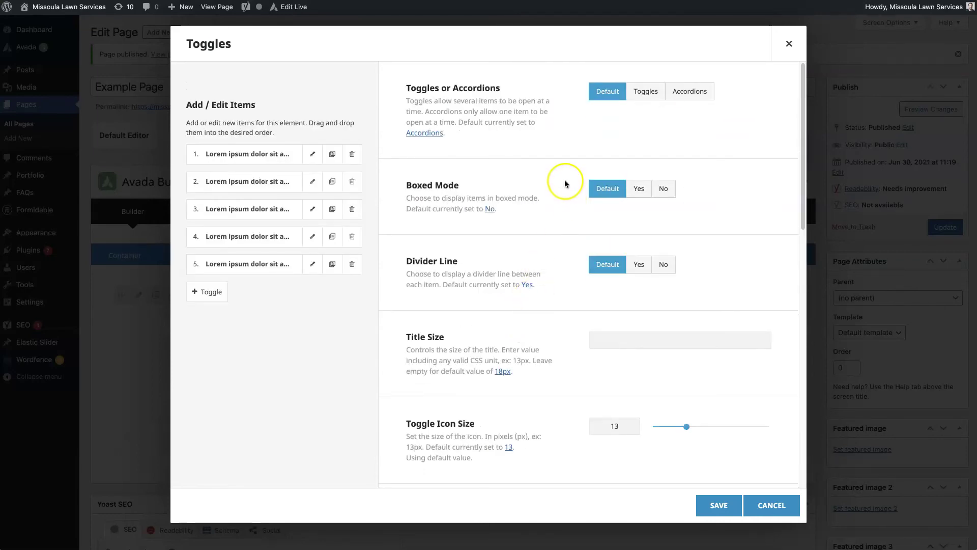
pyautogui.scroll(-5, 554, 245)
pyautogui.scroll(-6, 553, 244)
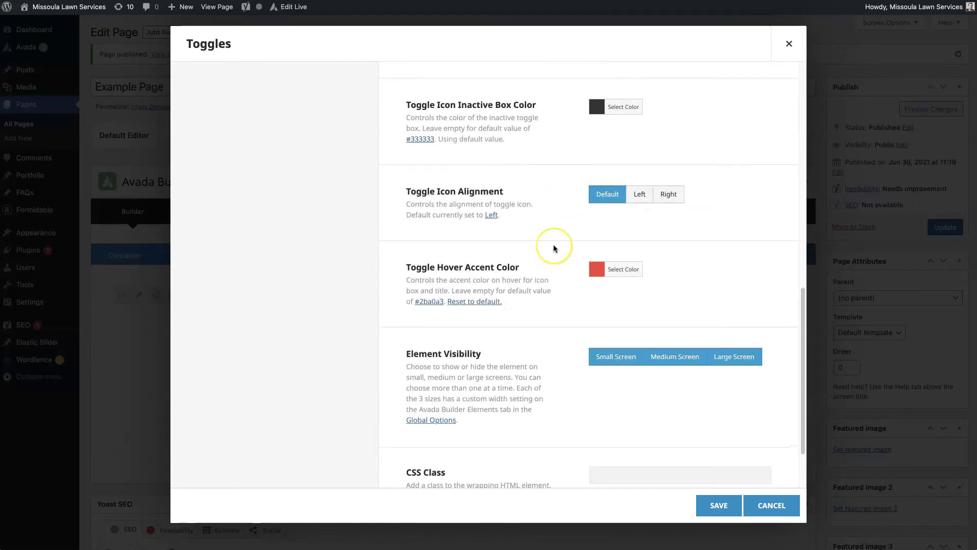
pyautogui.scroll(-2, 554, 244)
pyautogui.scroll(13, 554, 248)
pyautogui.click(707, 506)
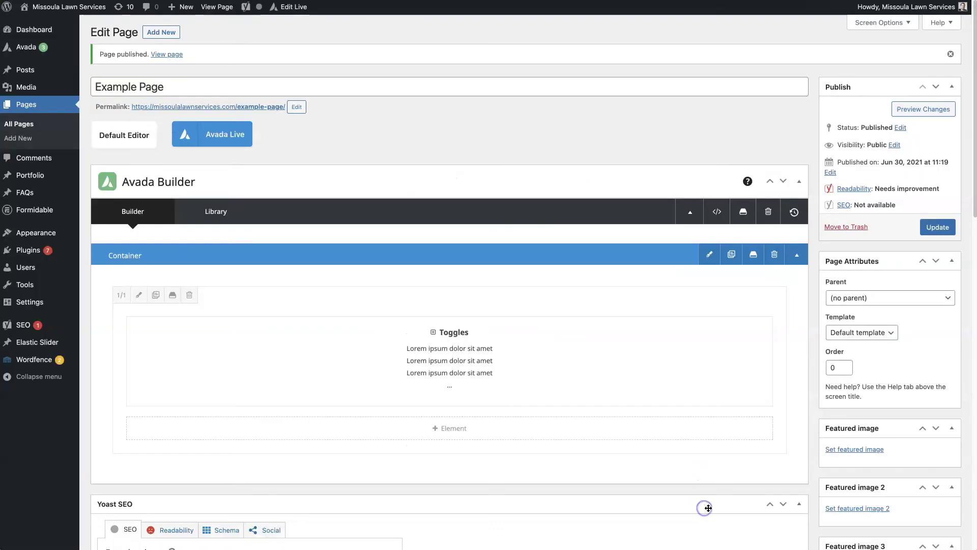
pyautogui.click(913, 102)
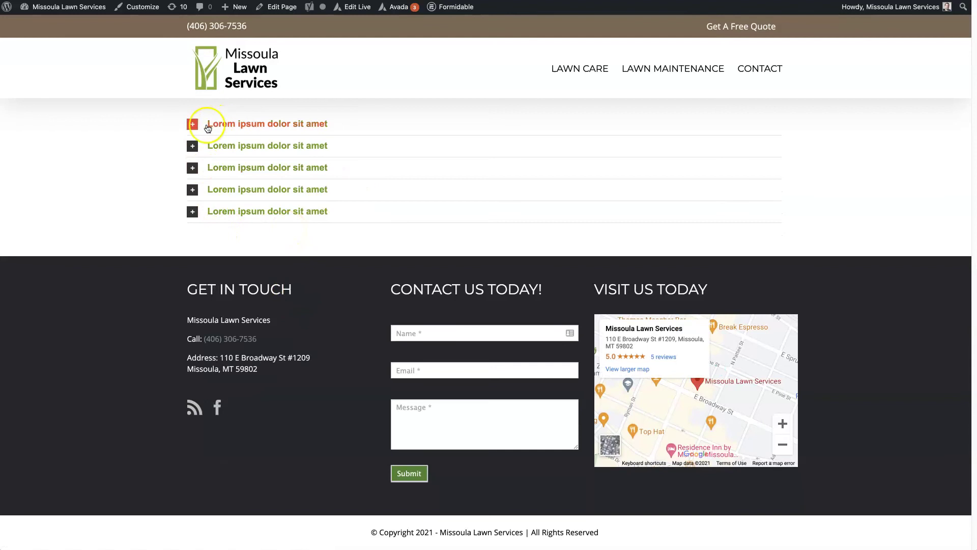
# Expand the first and second Lorem ipsum toggles in the preview, then reopen the first.
pyautogui.click(222, 124)
pyautogui.click(216, 202)
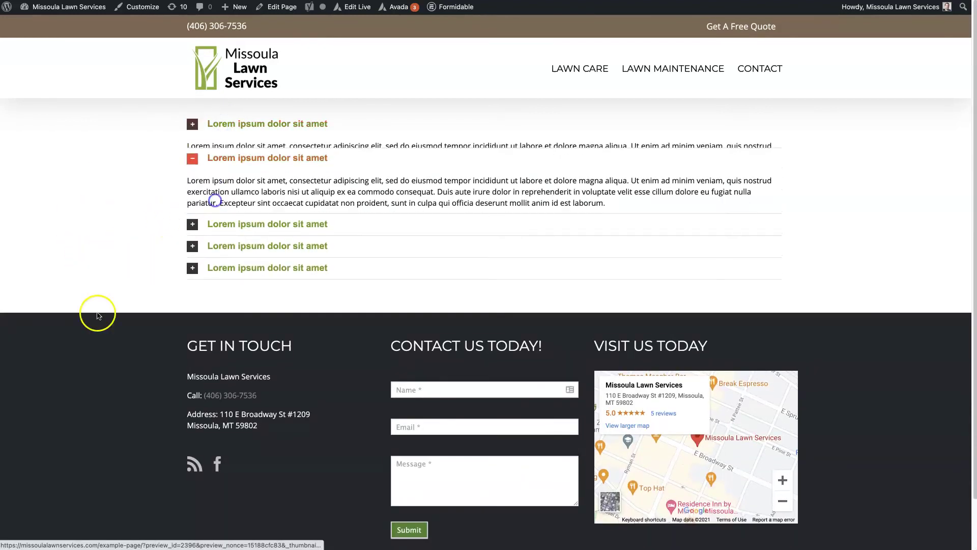
pyautogui.click(218, 126)
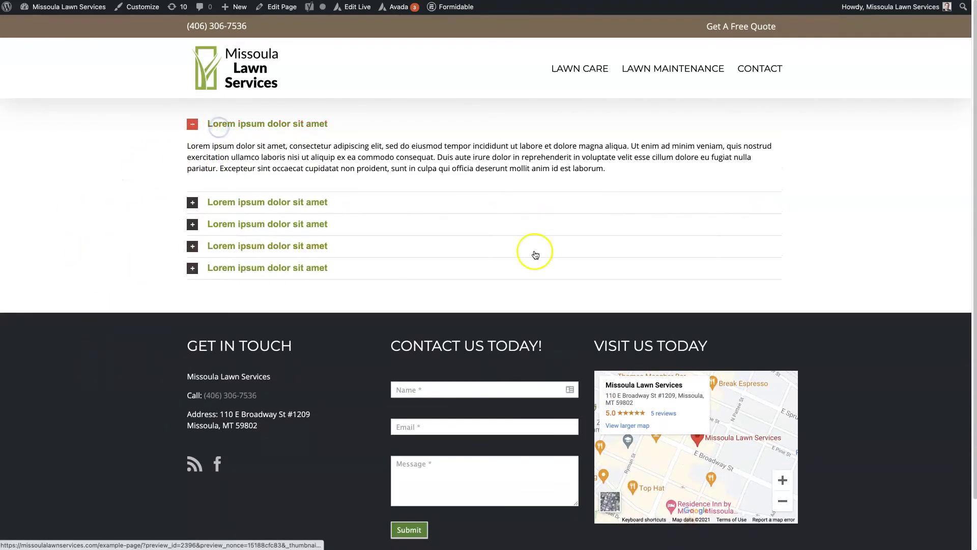